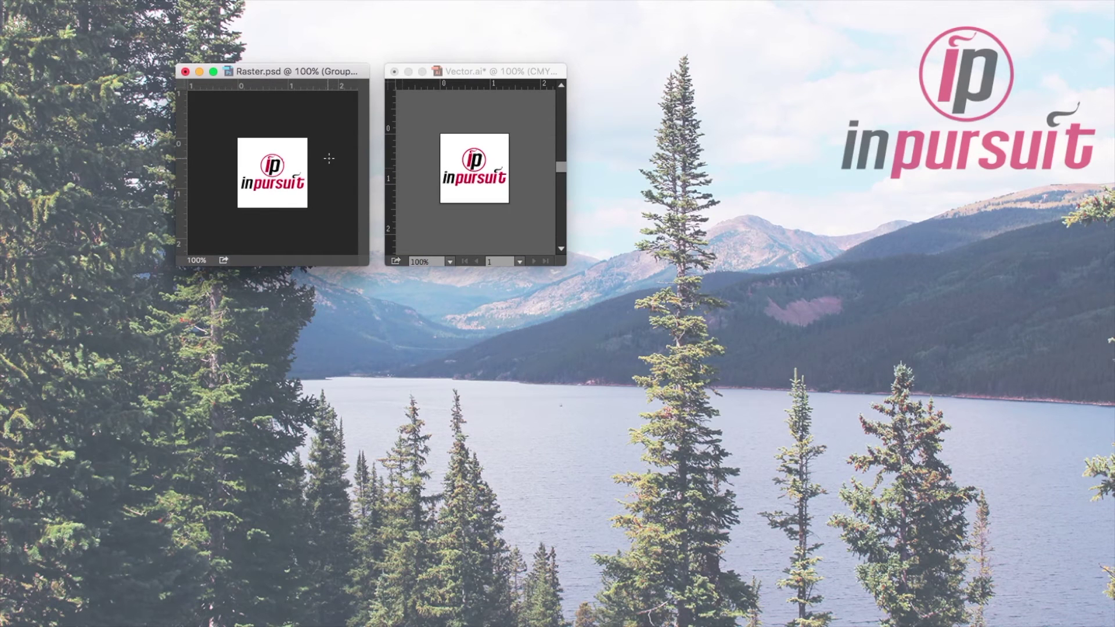
{"action": "key", "text": "super+t"}
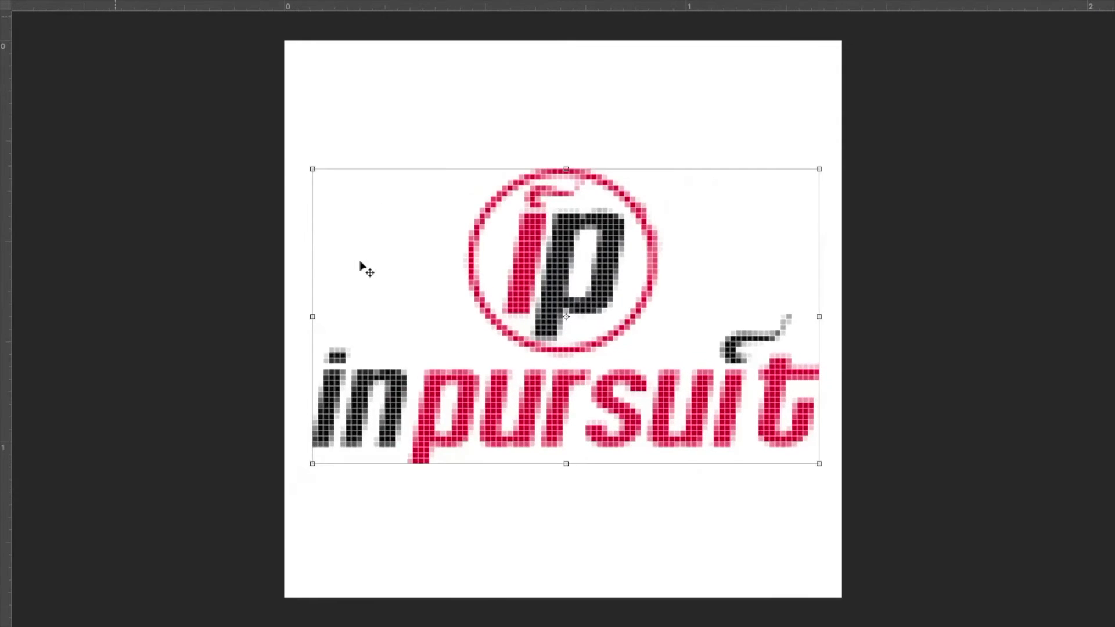
{"action": "key", "text": "super+equal"}
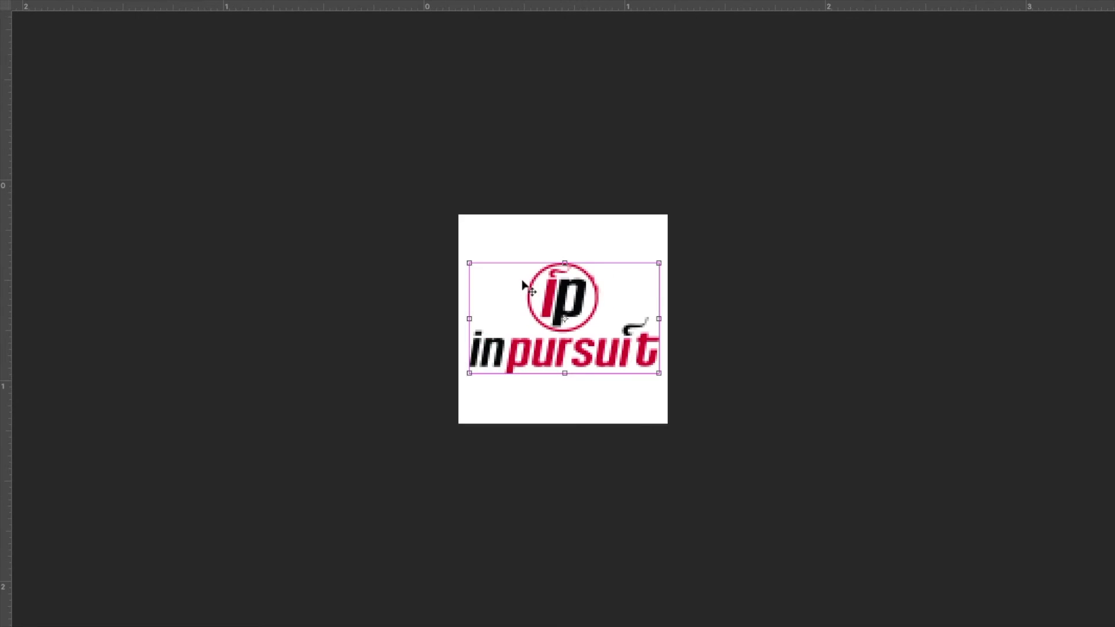
{"action": "scroll", "coordinate": [522, 284], "scroll_direction": "down", "scroll_amount": 2}
{"action": "scroll", "coordinate": [521, 280], "scroll_direction": "down", "scroll_amount": 1}
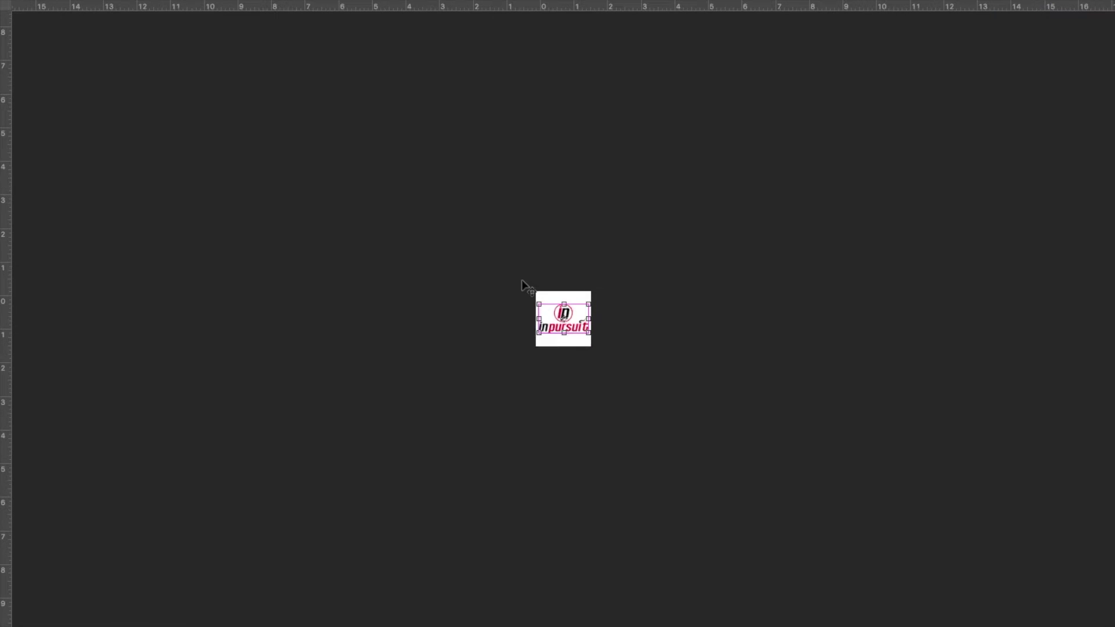
{"action": "scroll", "coordinate": [521, 280], "scroll_direction": "up", "scroll_amount": 1}
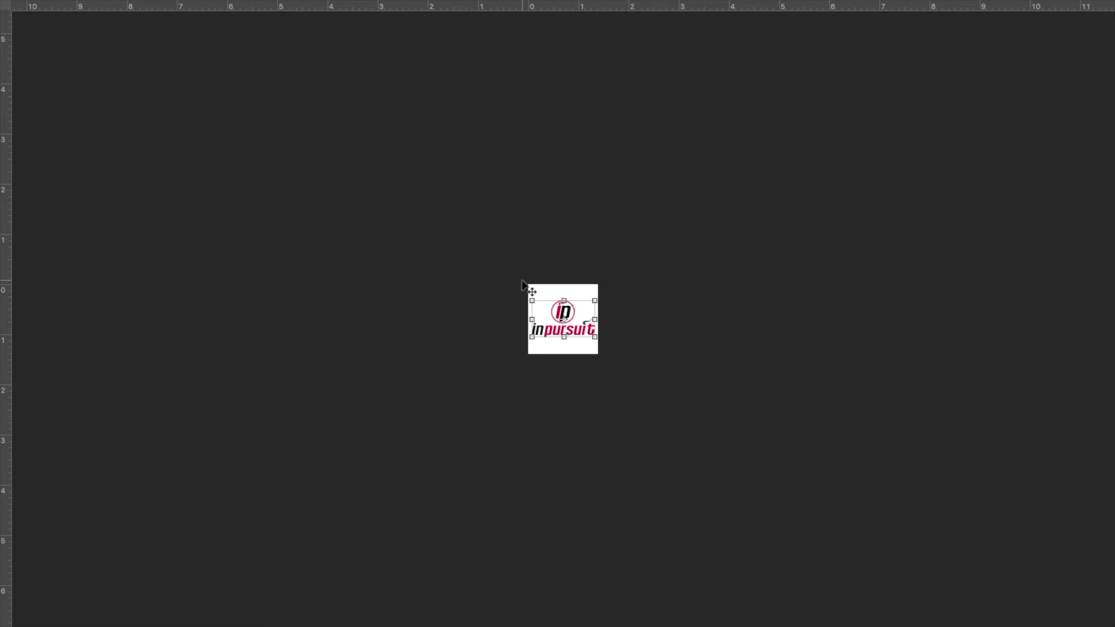
{"action": "scroll", "coordinate": [522, 283], "scroll_direction": "up", "scroll_amount": 5}
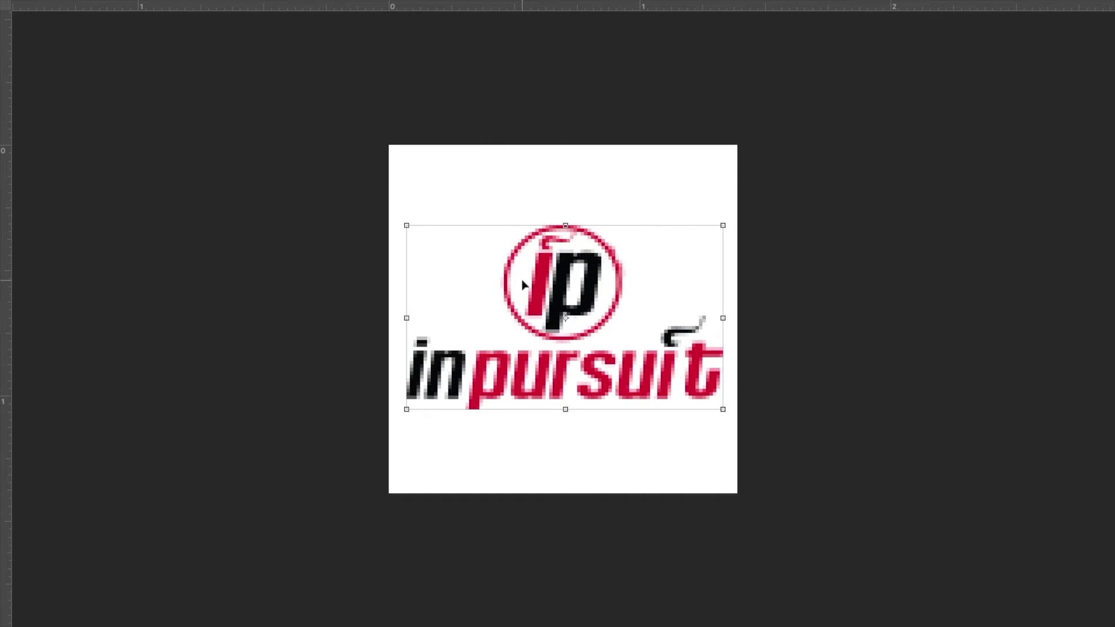
{"action": "scroll", "coordinate": [523, 283], "scroll_direction": "up", "scroll_amount": 3}
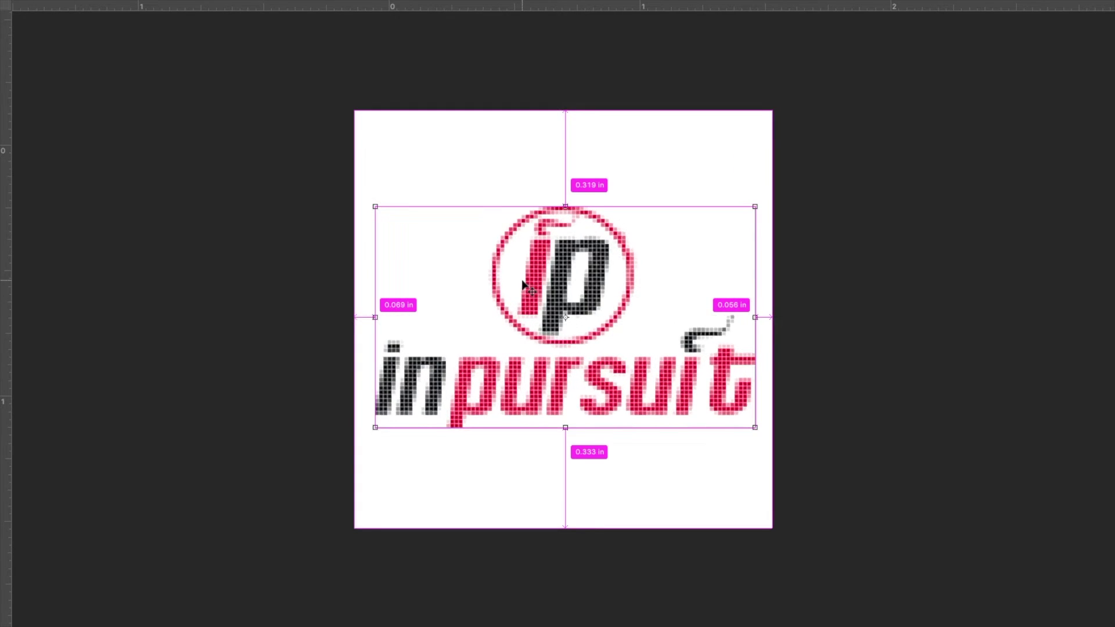
{"action": "scroll", "coordinate": [522, 283], "scroll_direction": "up", "scroll_amount": 4}
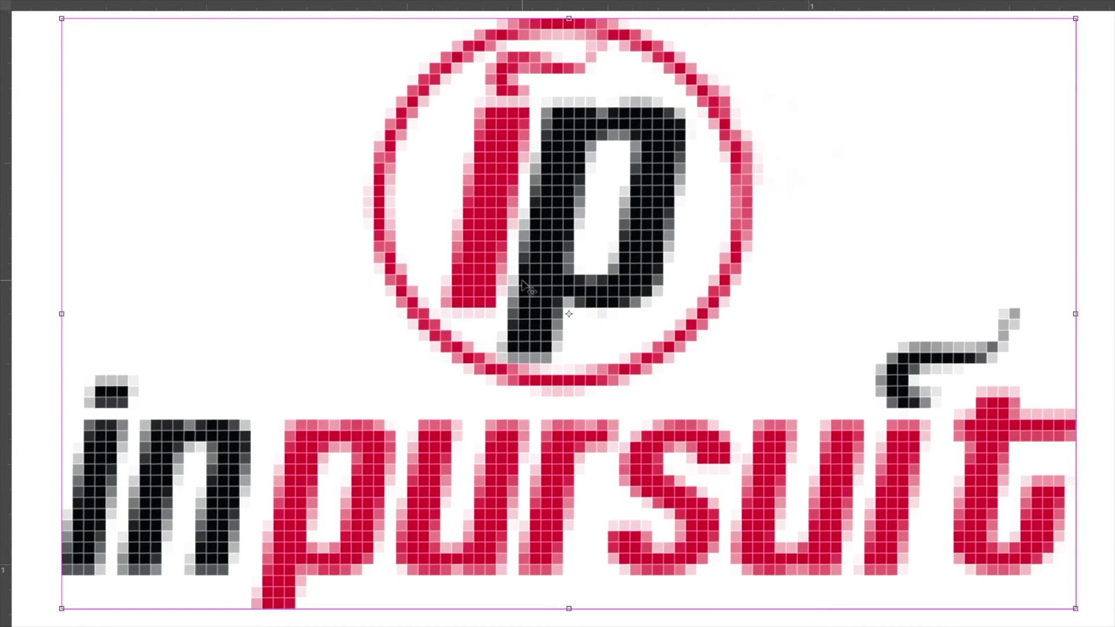
{"action": "scroll", "coordinate": [522, 283], "scroll_direction": "down", "scroll_amount": 6}
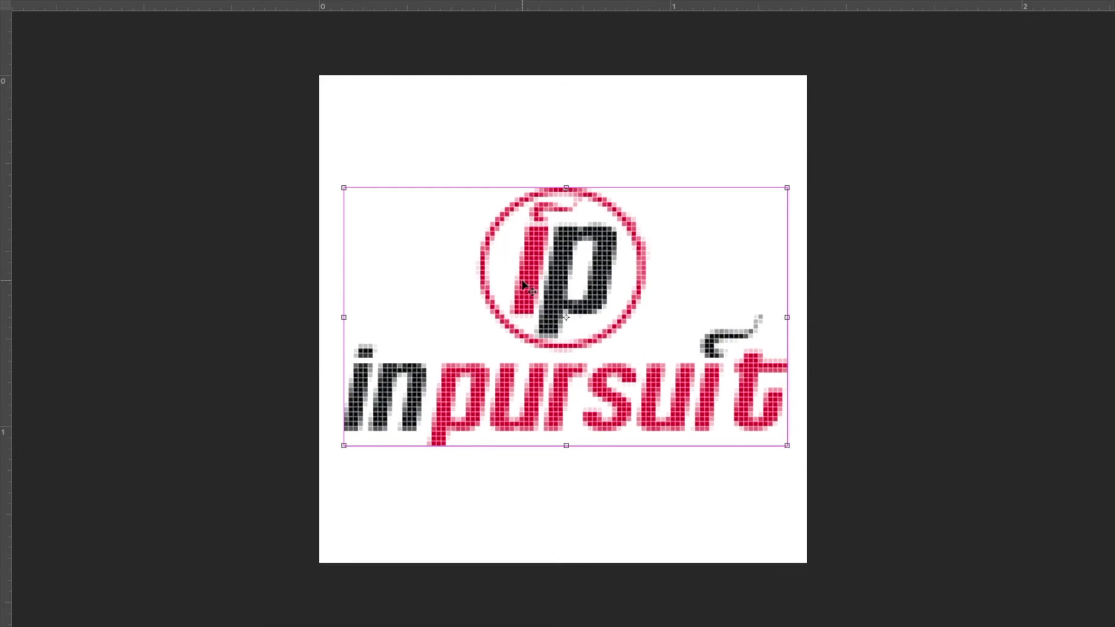
{"action": "scroll", "coordinate": [522, 283], "scroll_direction": "down", "scroll_amount": 5}
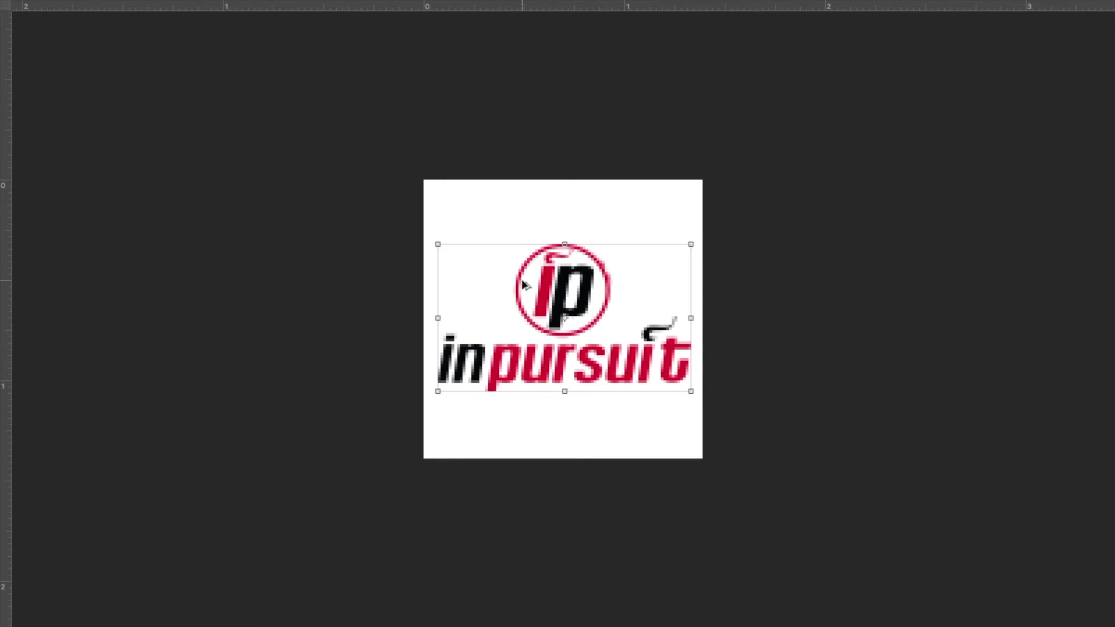
{"action": "key", "text": "e"}
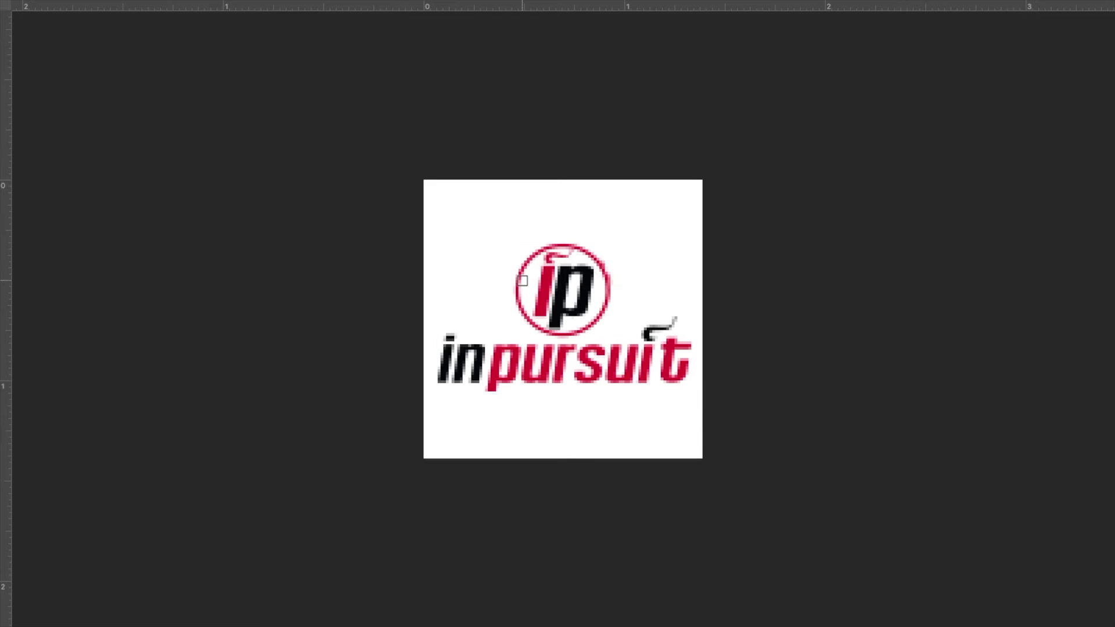
Resample the logo to 300 Pixels/Inch at 10 × 10 inches, then zoom out to view it.
{"action": "key", "text": "super+alt+i"}
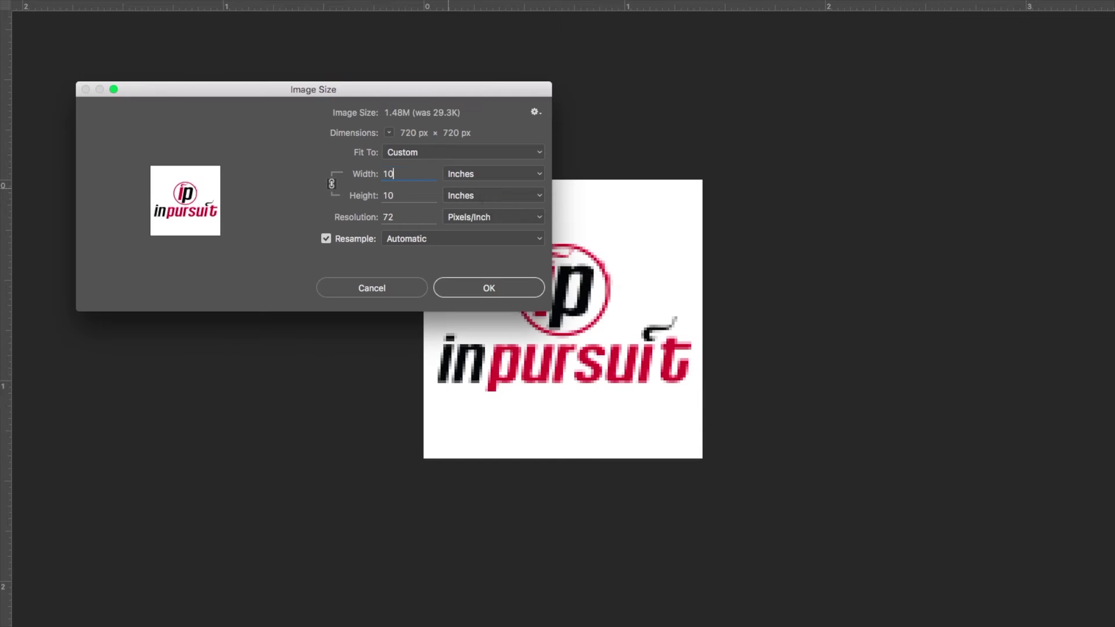
{"action": "double_click", "coordinate": [405, 215]}
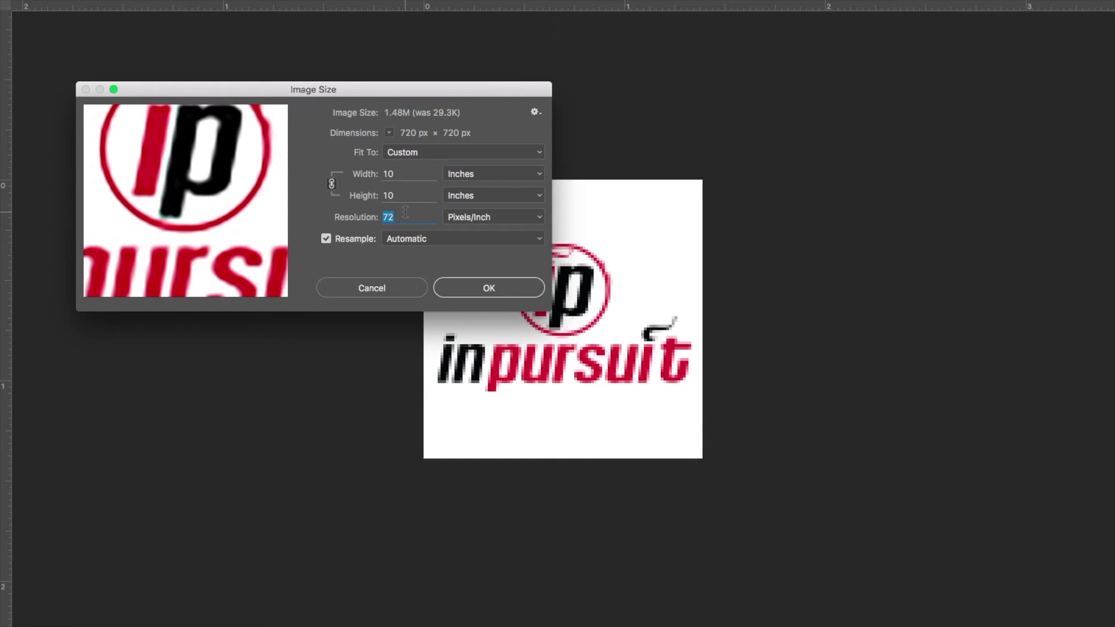
{"action": "type", "text": "300"}
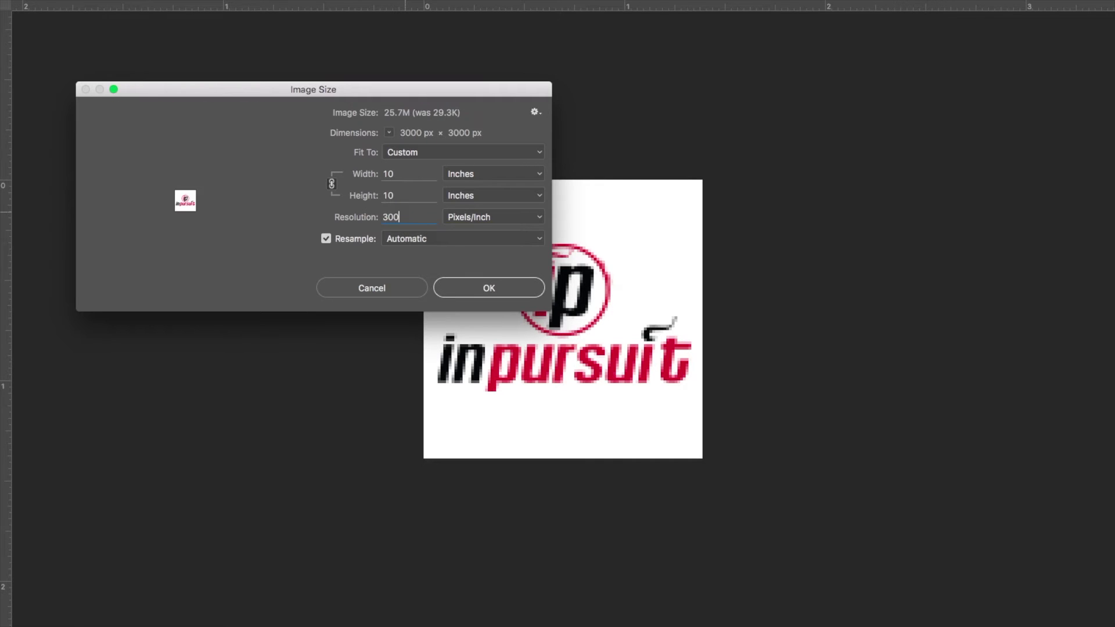
{"action": "left_click", "coordinate": [482, 291]}
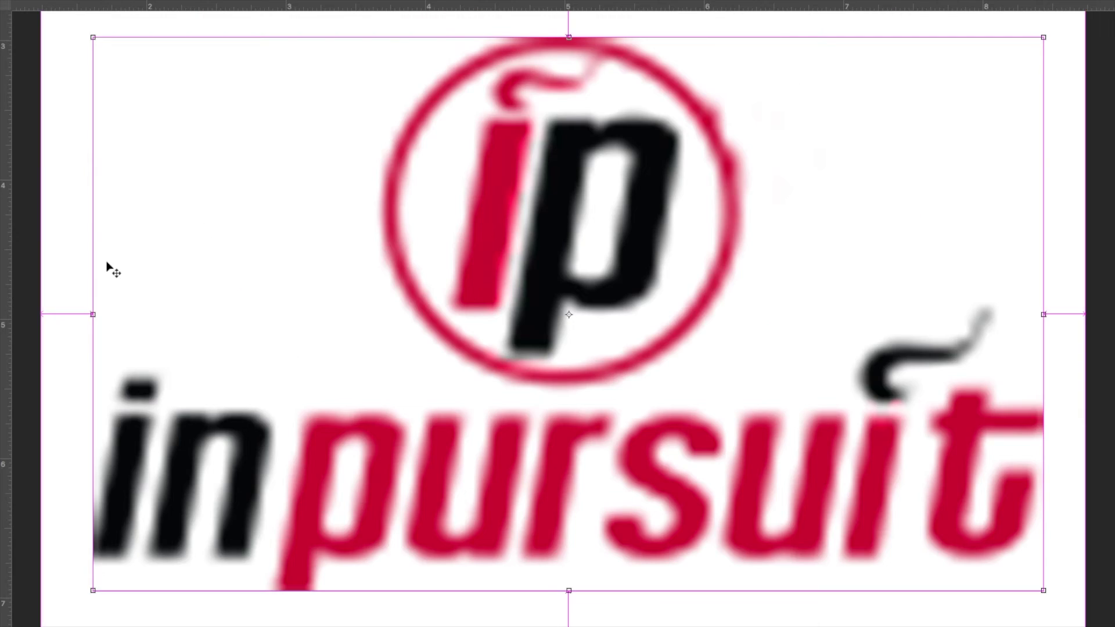
{"action": "left_click_drag", "start_coordinate": [106, 267], "coordinate": [107, 269]}
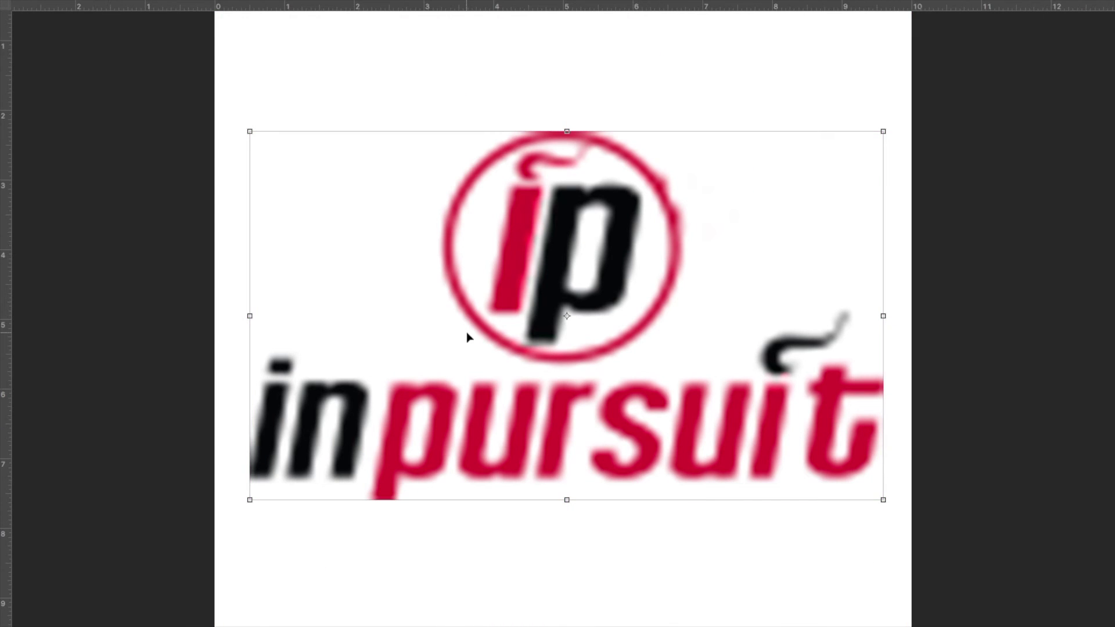
{"action": "key", "text": "ctrl+minus"}
{"action": "key", "text": "ctrl+minus"}
{"action": "key", "text": "ctrl+minus"}
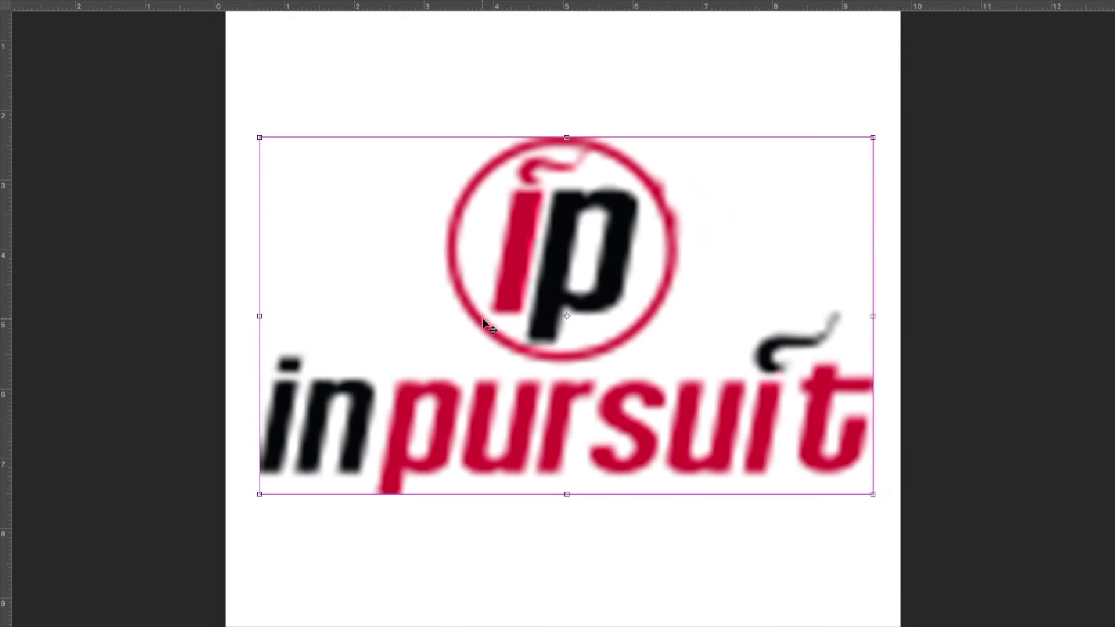
Zoom the vector logo up to 6400% on the red ring's edge, then back out to the black stem.
{"action": "key", "text": "ctrl+minus"}
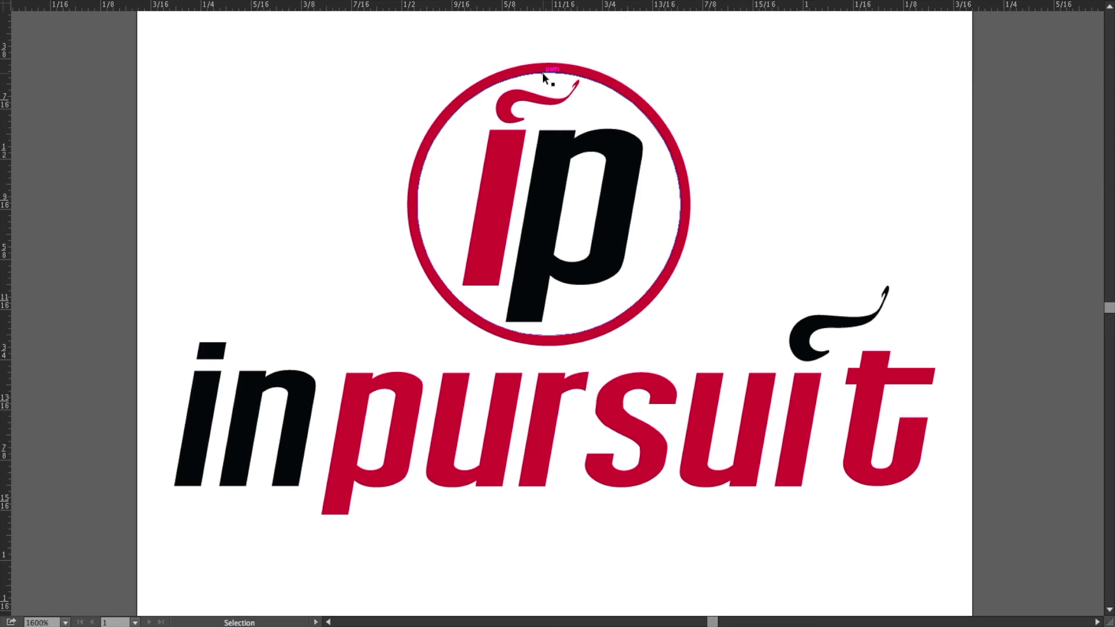
{"action": "key", "text": "ctrl+equal"}
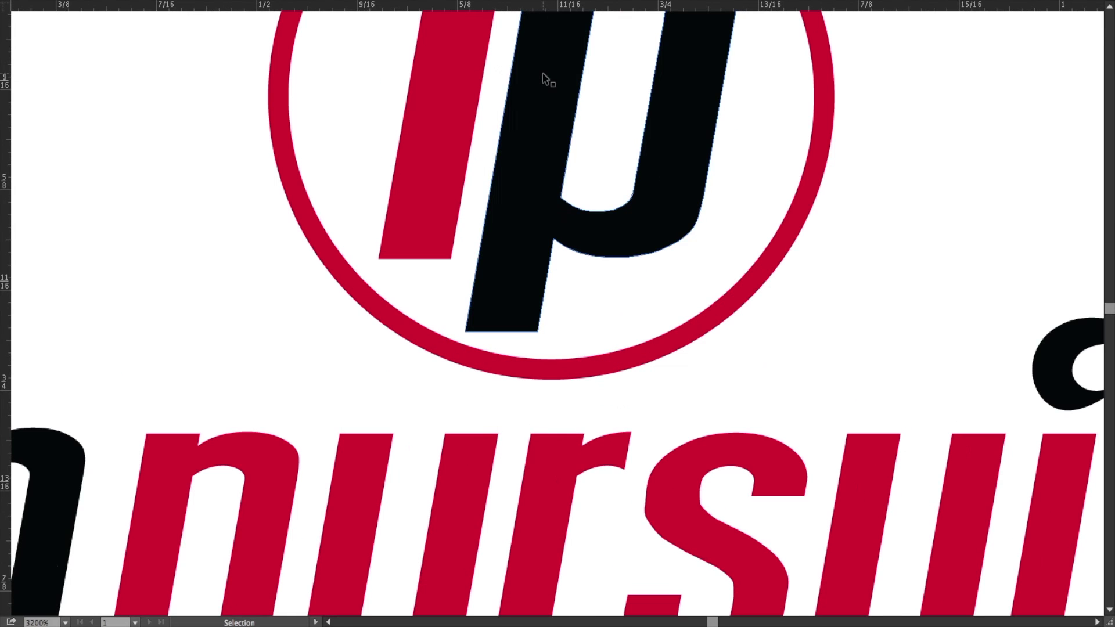
{"action": "key", "text": "ctrl+equal"}
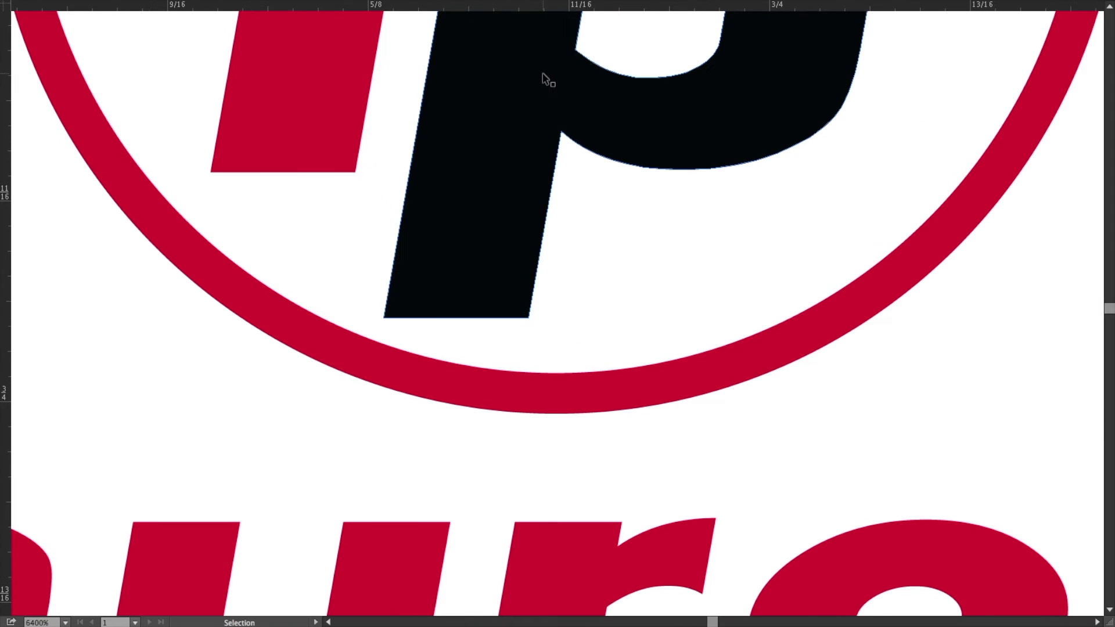
{"action": "key", "text": "ctrl+equal"}
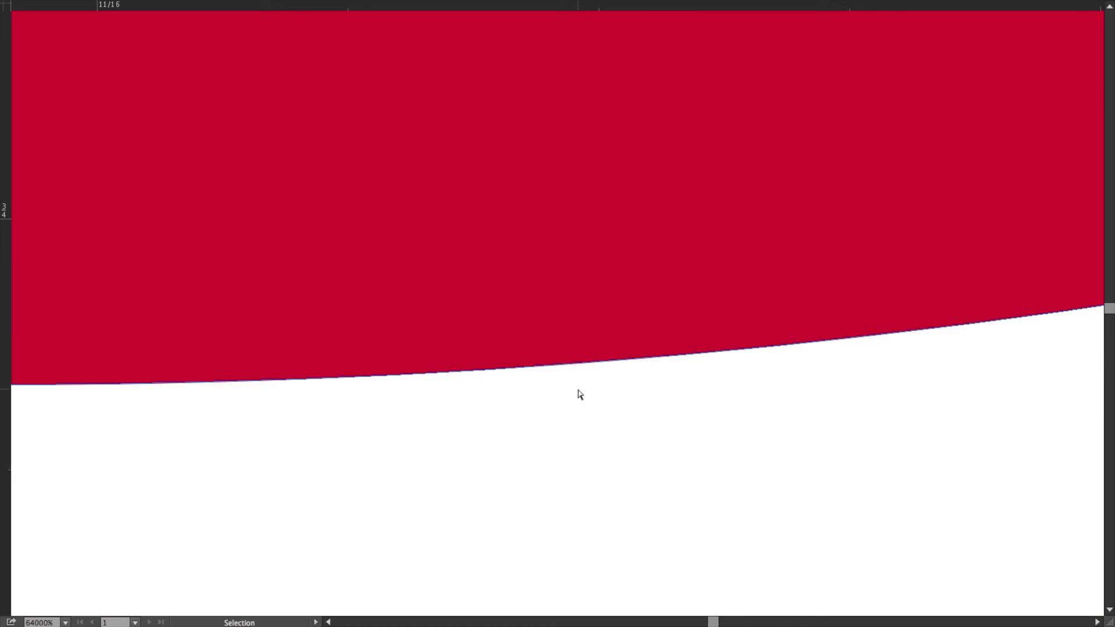
{"action": "key", "text": "ctrl+minus"}
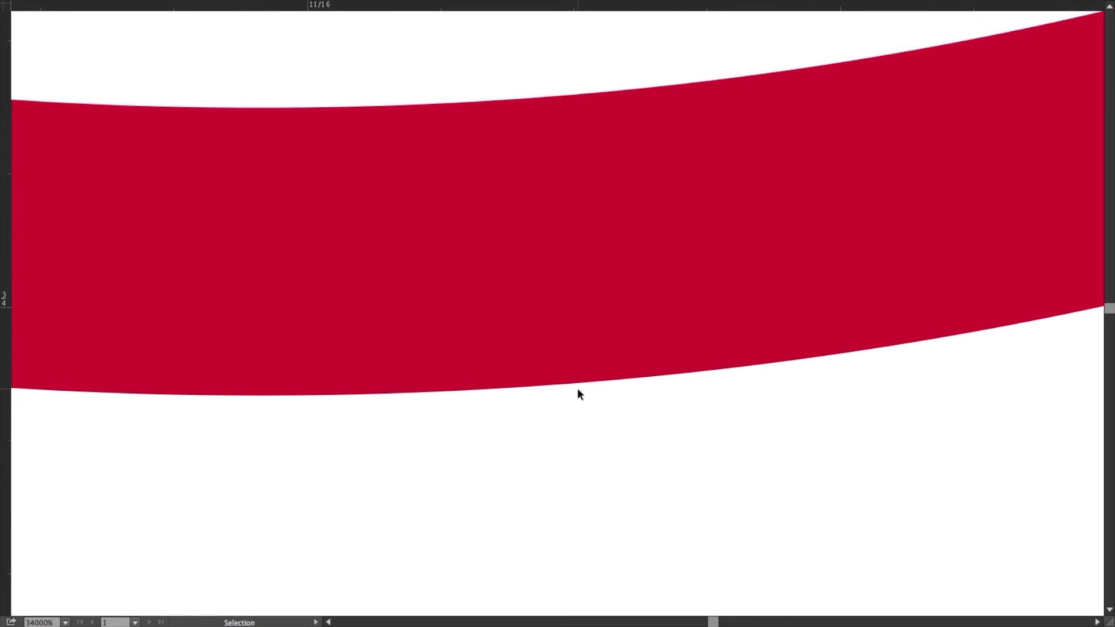
{"action": "key", "text": "ctrl+minus"}
{"action": "key", "text": "h"}
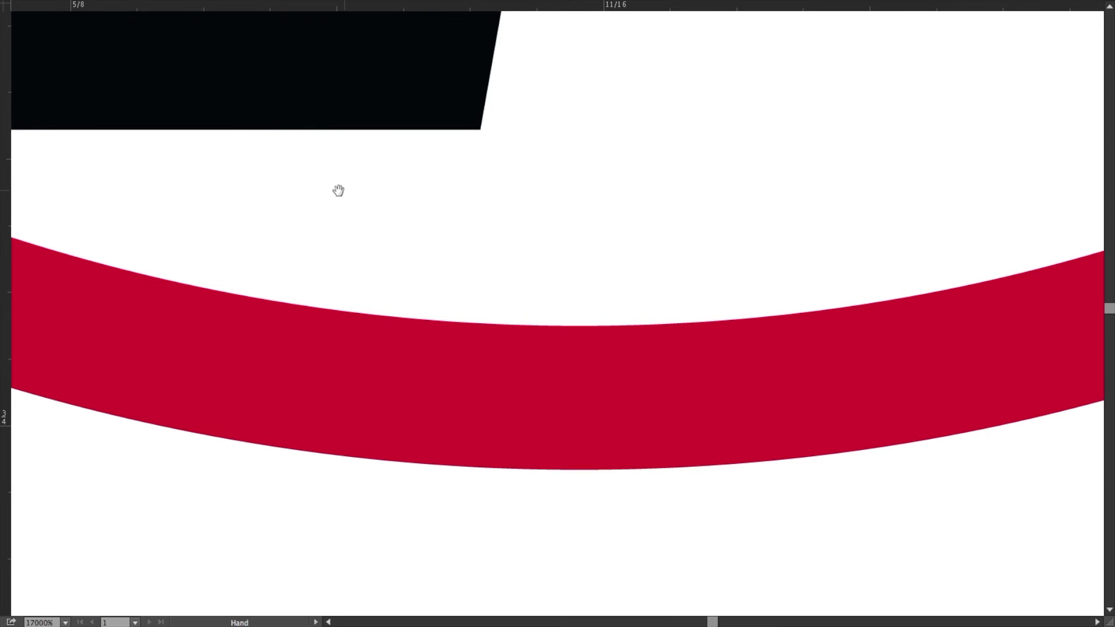
{"action": "scroll", "coordinate": [674, 388], "scroll_direction": "left", "scroll_amount": 10}
{"action": "scroll", "coordinate": [674, 389], "scroll_direction": "up", "scroll_amount": 5}
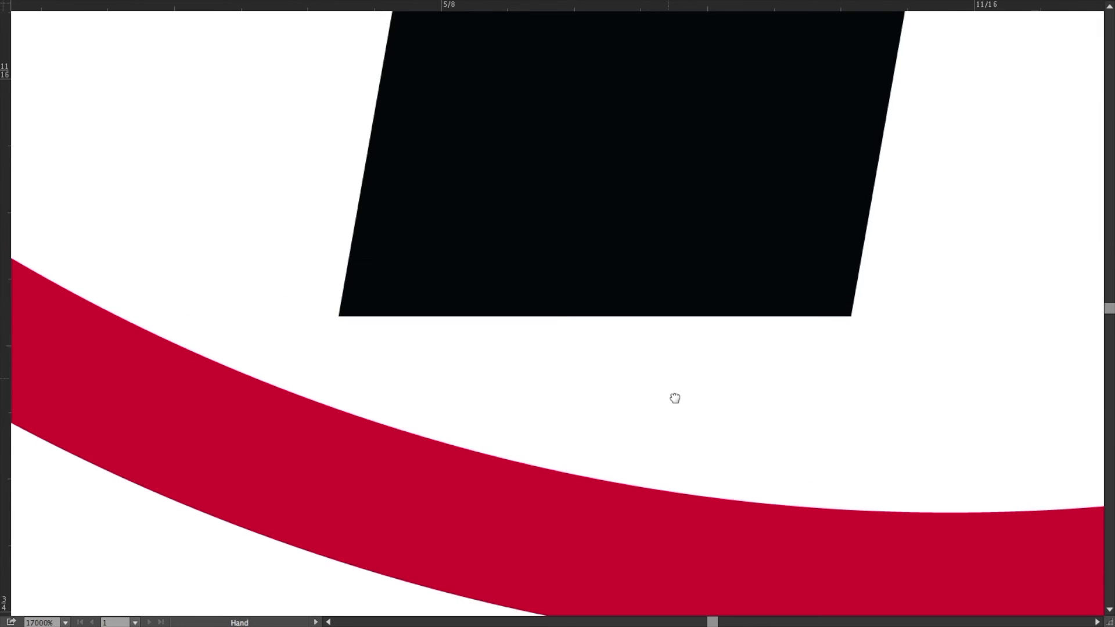
Round the black stem's bottom corners by dragging the live-corner widget.
{"action": "key", "text": "a"}
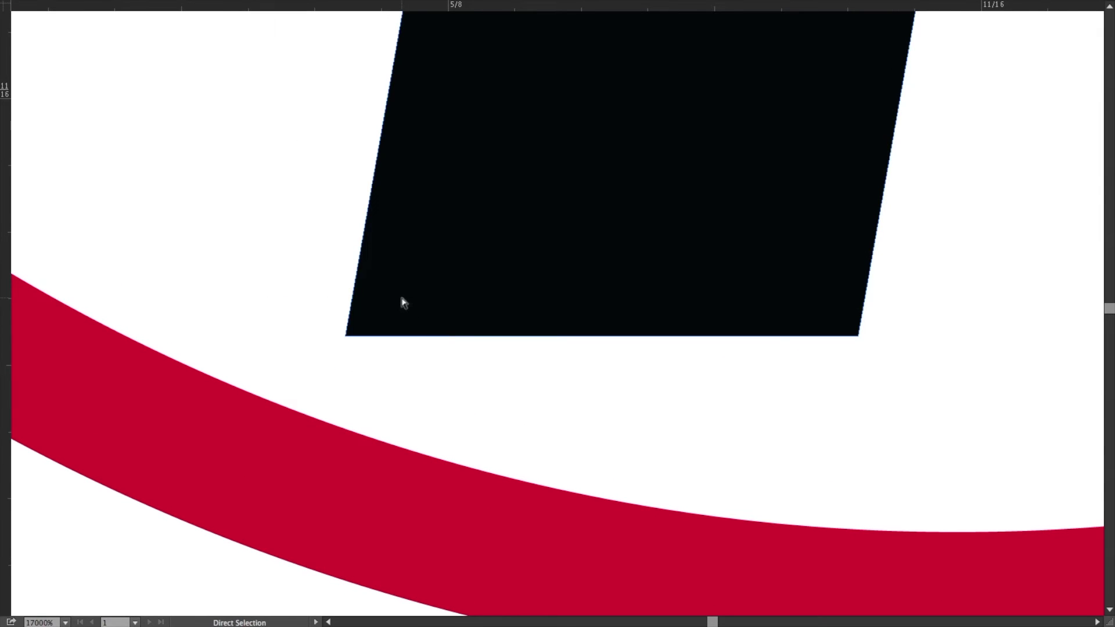
{"action": "left_click", "coordinate": [403, 302]}
{"action": "left_click", "coordinate": [346, 335]}
{"action": "left_click_drag", "start_coordinate": [428, 291], "coordinate": [434, 290]}
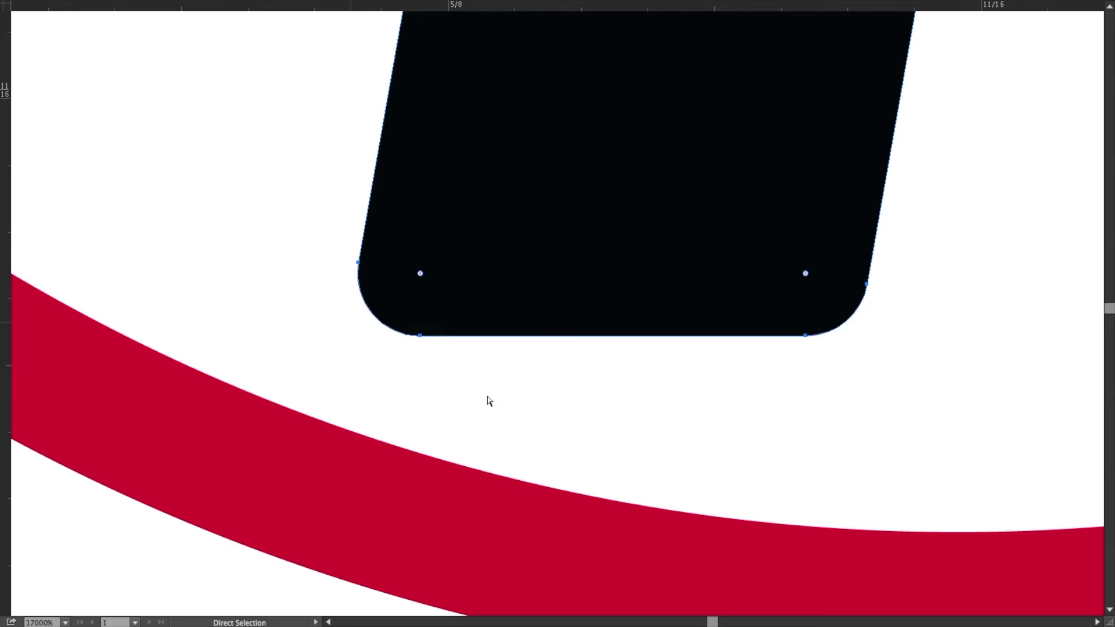
Reshape the bottom-left corner into a wider curve by dragging its handle and nearby anchor.
{"action": "left_click", "coordinate": [420, 336]}
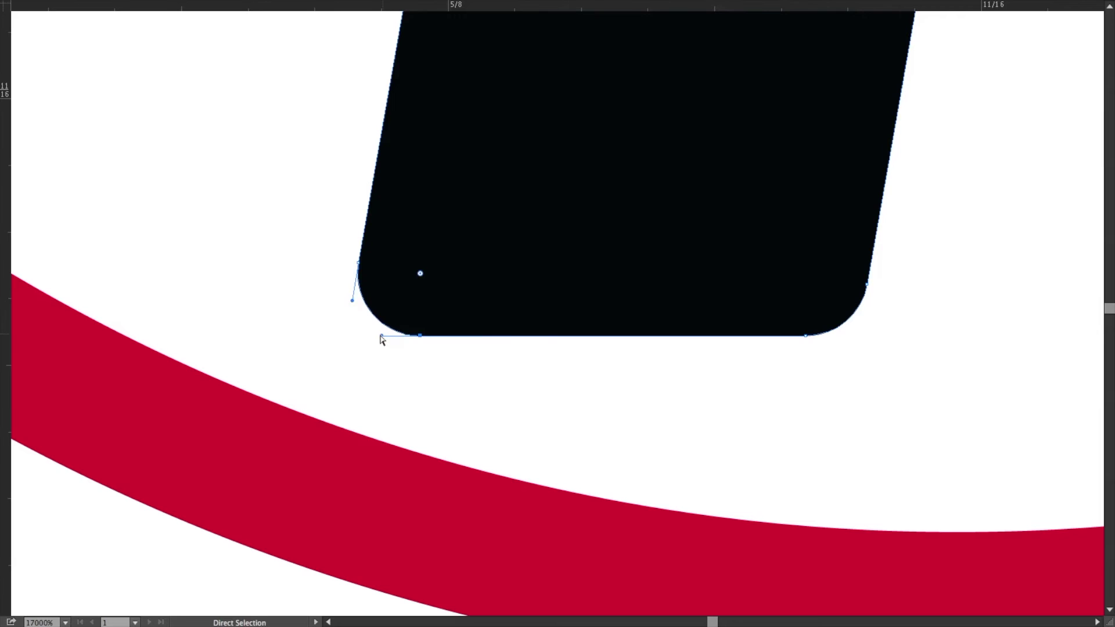
{"action": "mouse_move", "coordinate": [367, 352]}
{"action": "left_mouse_down"}
{"action": "mouse_move", "coordinate": [316, 364]}
{"action": "mouse_move", "coordinate": [384, 348]}
{"action": "left_mouse_up"}
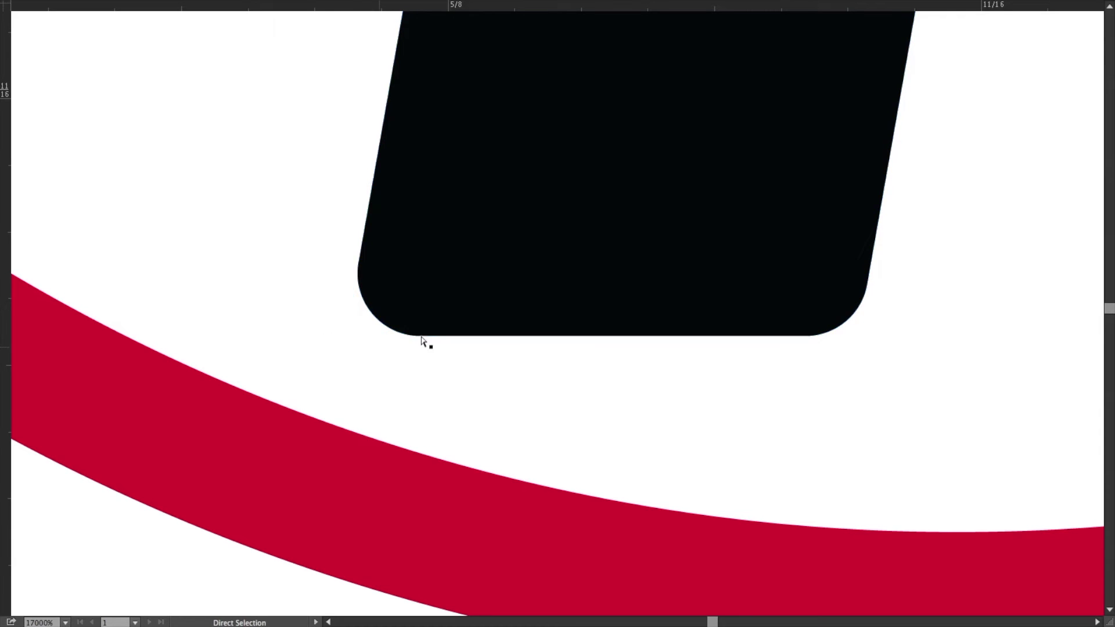
{"action": "left_click", "coordinate": [420, 336]}
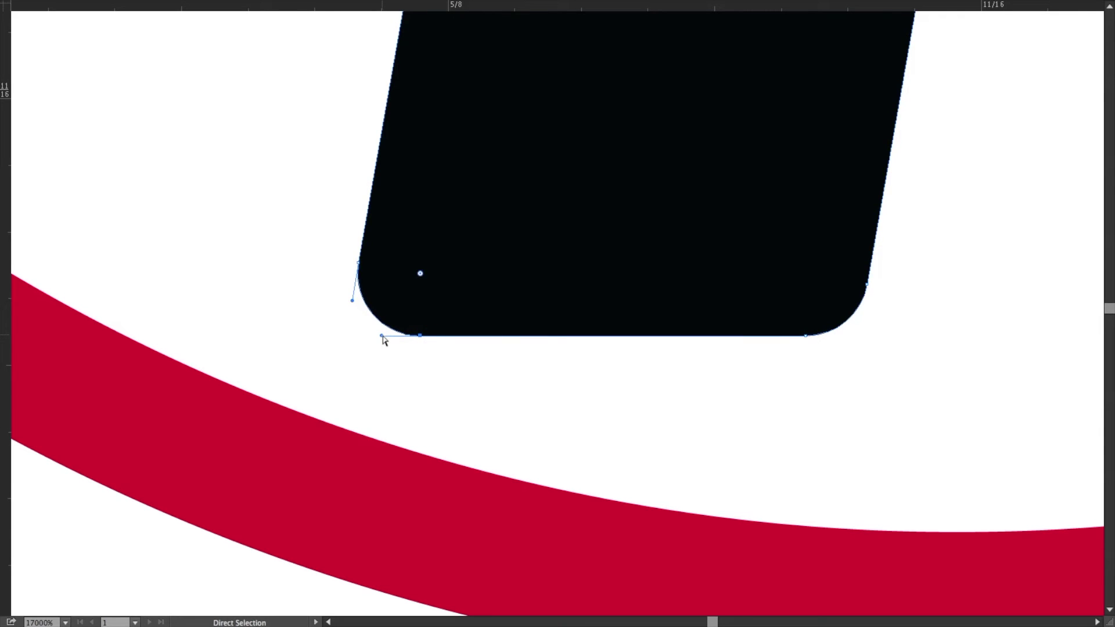
{"action": "left_click_drag", "start_coordinate": [381, 337], "coordinate": [201, 349]}
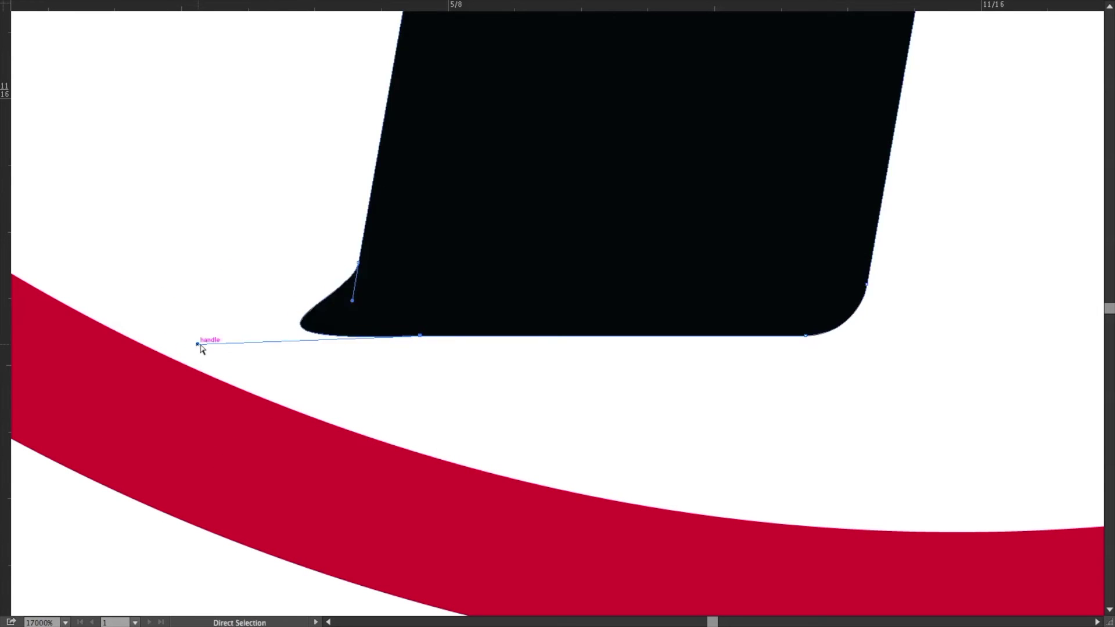
{"action": "left_click_drag", "start_coordinate": [358, 265], "coordinate": [245, 245]}
Zoom out step by step to show the whole inpursuit logo and artboard.
{"action": "key", "text": "v"}
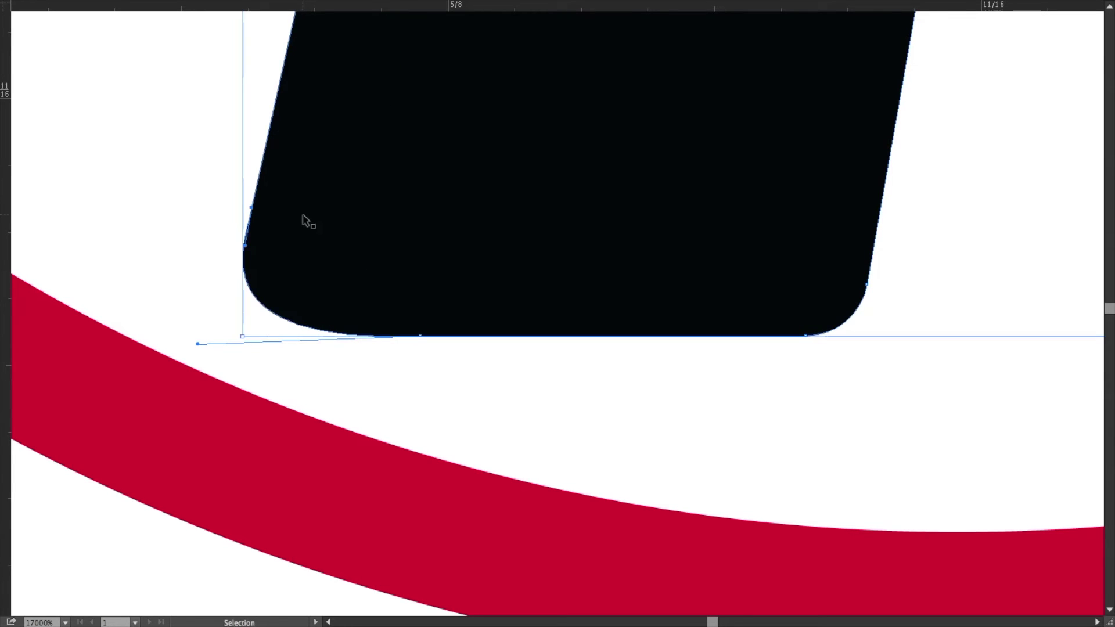
{"action": "key", "text": "ctrl+minus"}
{"action": "key", "text": "ctrl+minus"}
{"action": "key", "text": "ctrl+minus"}
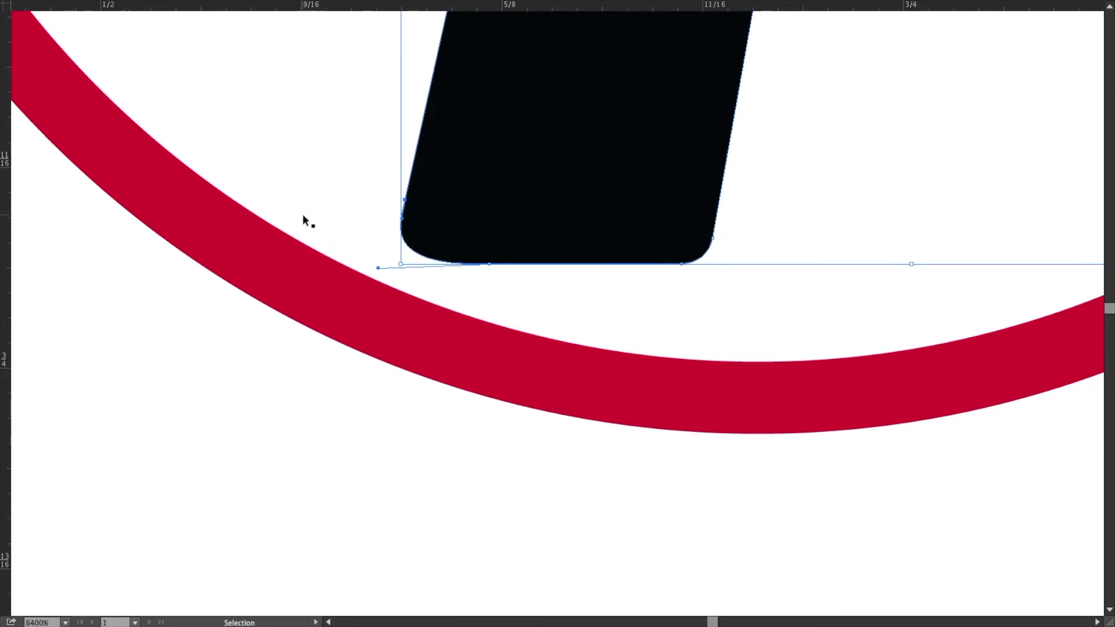
{"action": "key", "text": "ctrl+minus"}
{"action": "key", "text": "a"}
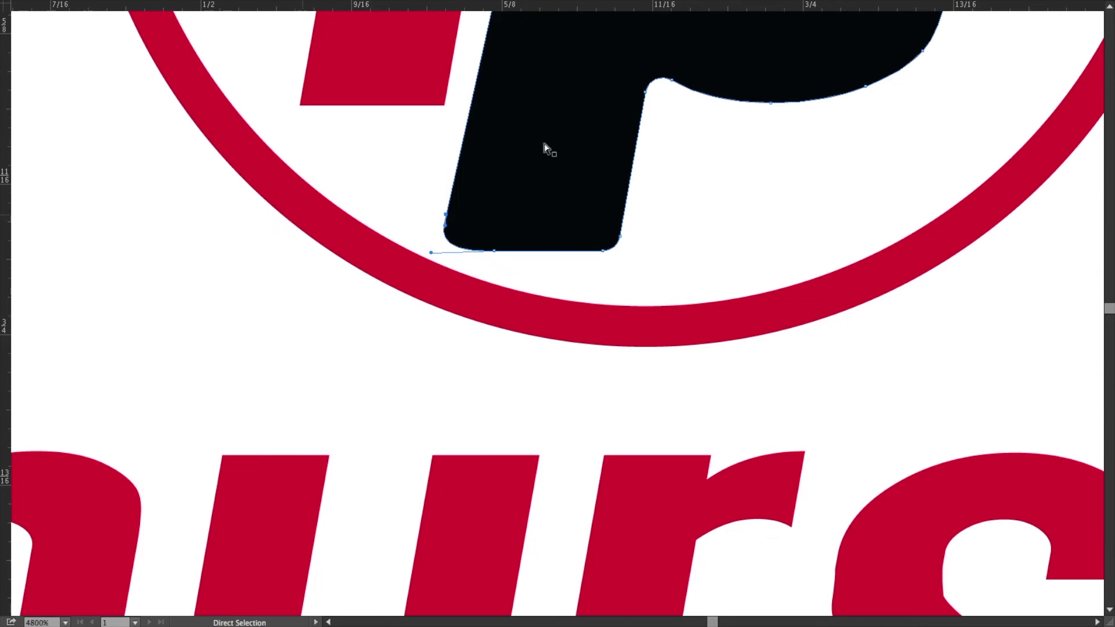
{"action": "key", "text": "ctrl+minus"}
{"action": "key", "text": "ctrl+minus"}
{"action": "key", "text": "v"}
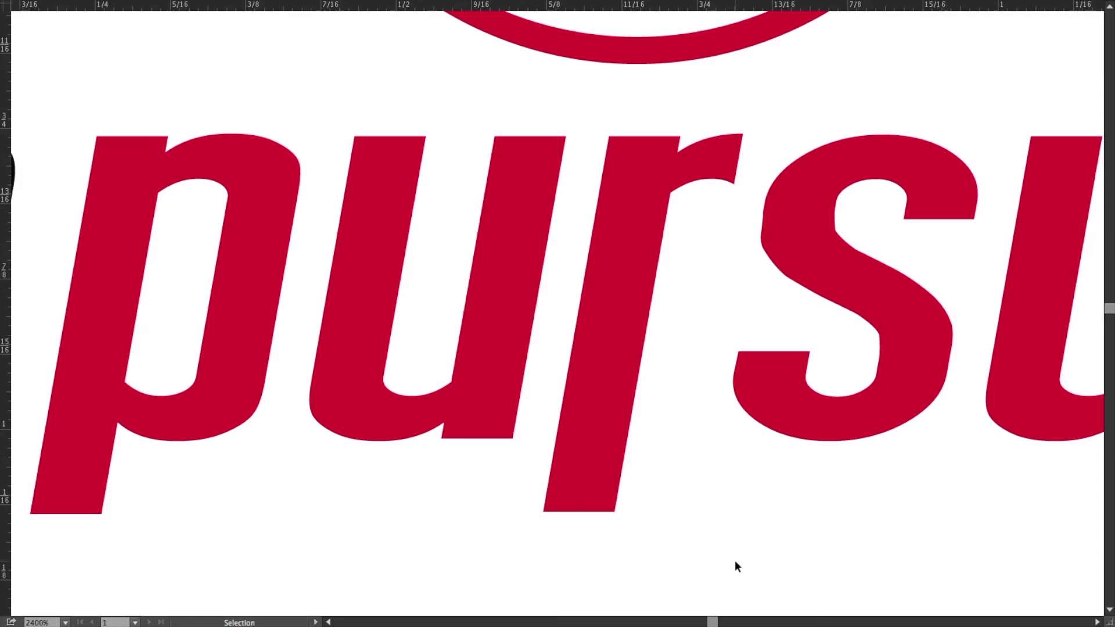
{"action": "key", "text": "ctrl+minus"}
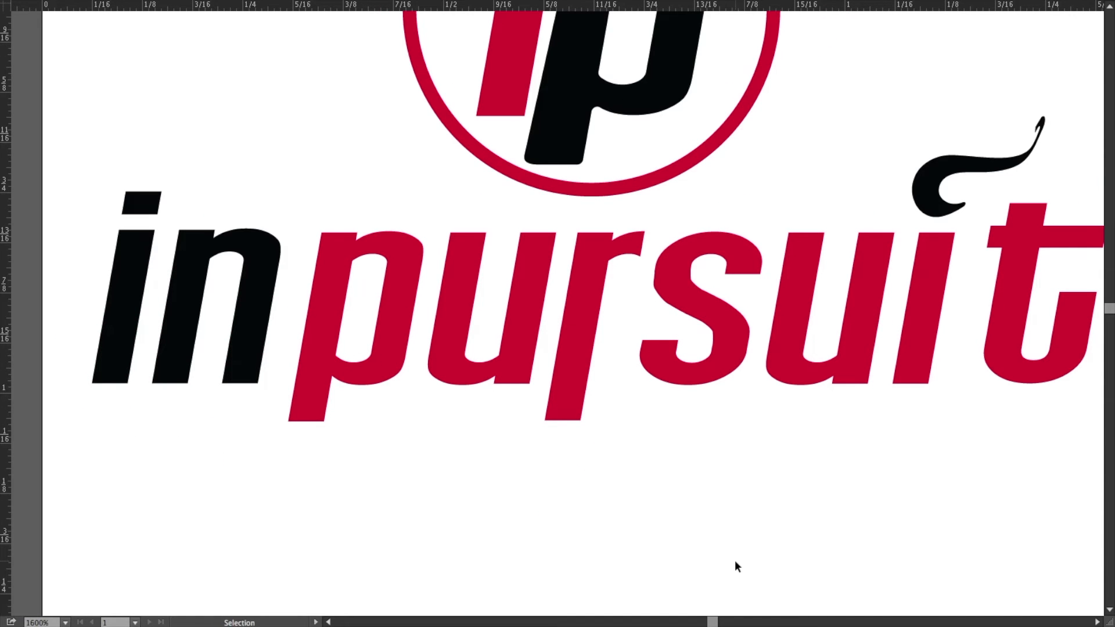
{"action": "key", "text": "ctrl+minus"}
{"action": "key", "text": "a"}
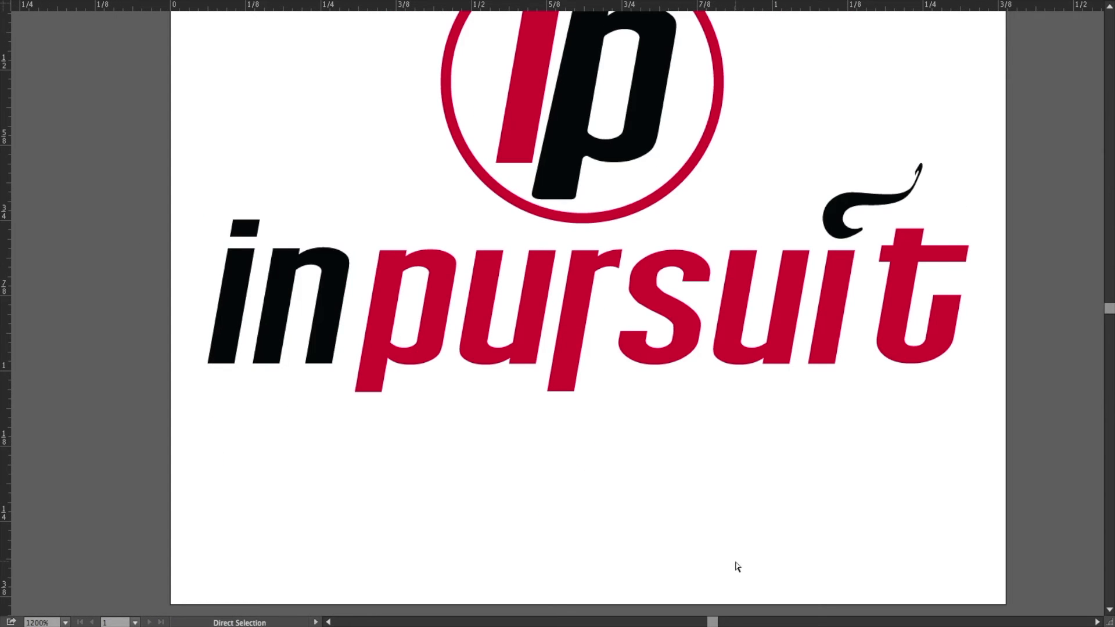
{"action": "left_click_drag", "start_coordinate": [806, 317], "coordinate": [744, 407]}
Center the logo, select the p and the ip emblem paths, then bring up Raster.psd in Photoshop.
{"action": "key", "text": "space"}
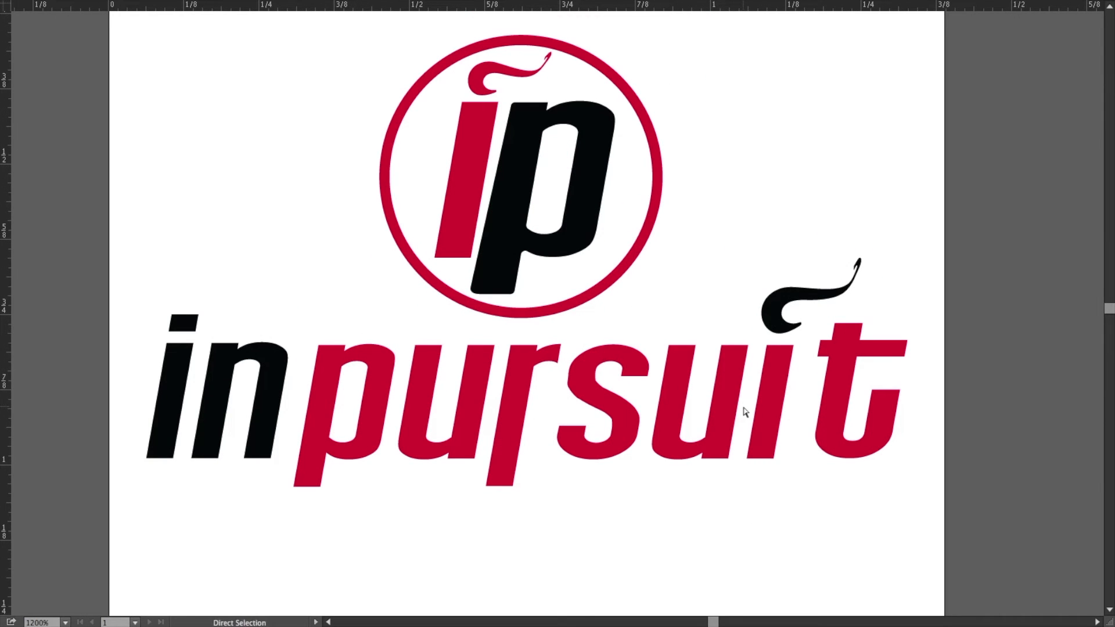
{"action": "key", "text": "space"}
{"action": "left_click_drag", "start_coordinate": [824, 199], "coordinate": [772, 215]}
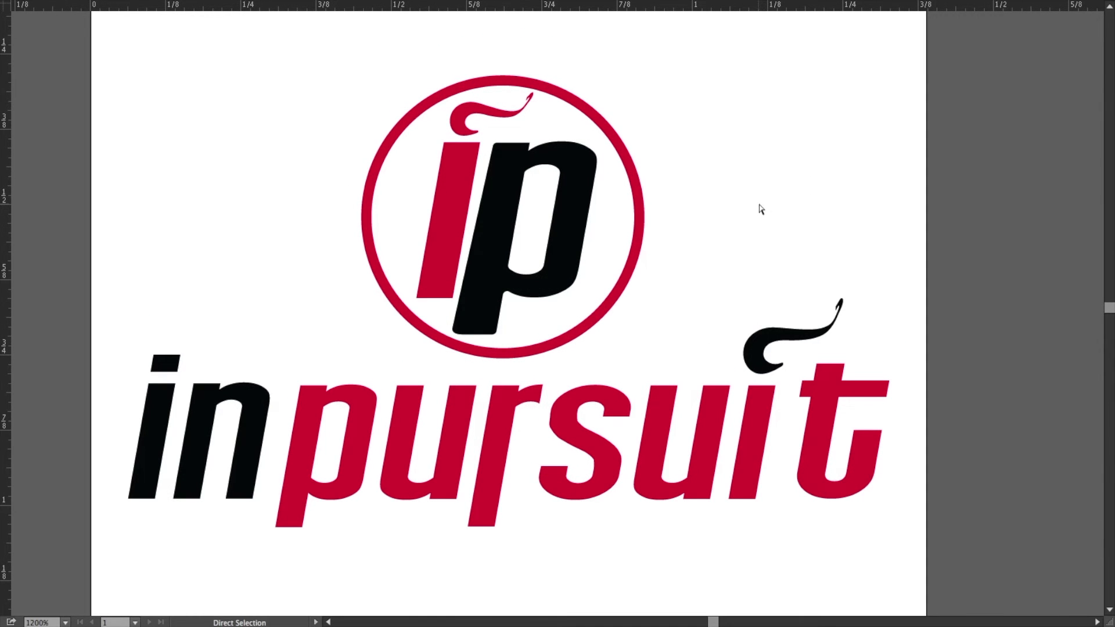
{"action": "left_click", "coordinate": [514, 170]}
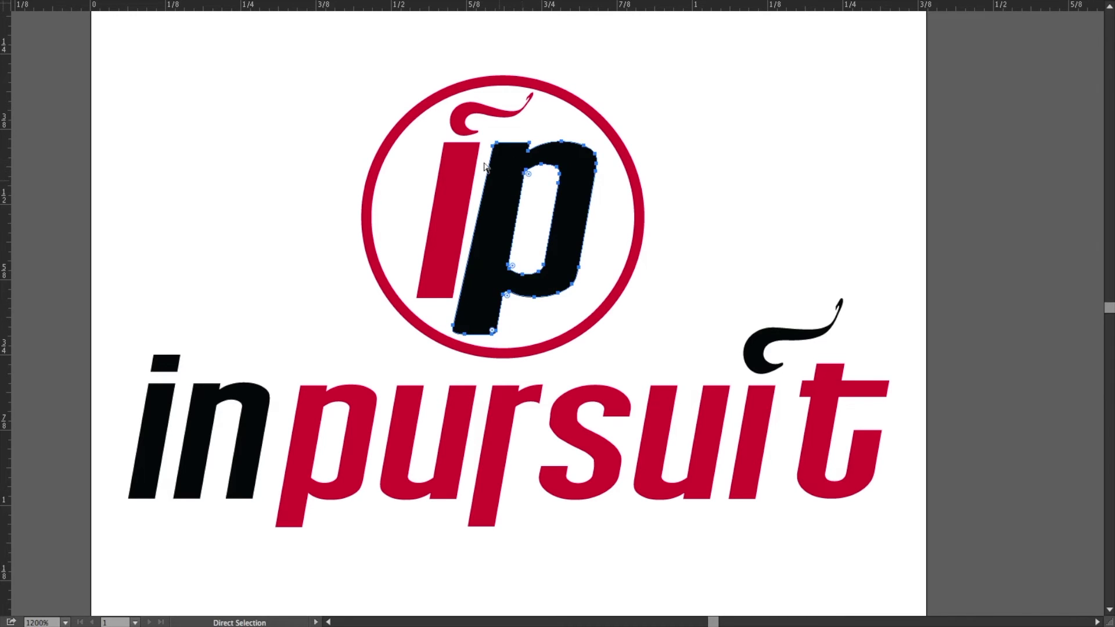
{"action": "left_click_drag", "start_coordinate": [334, 102], "coordinate": [668, 351]}
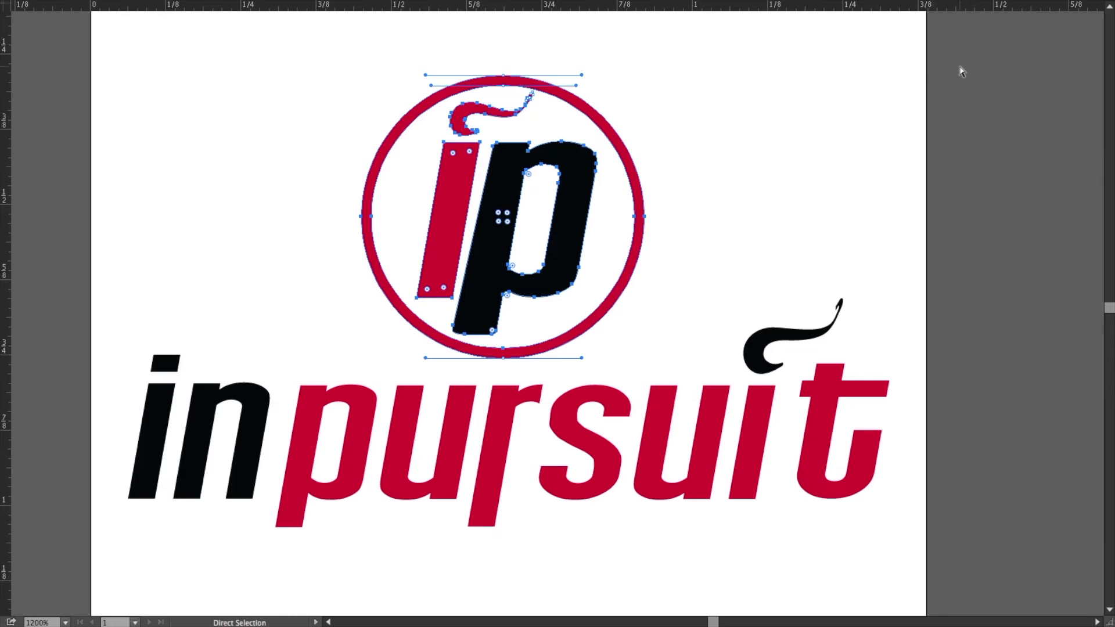
{"action": "key", "text": "super+Tab"}
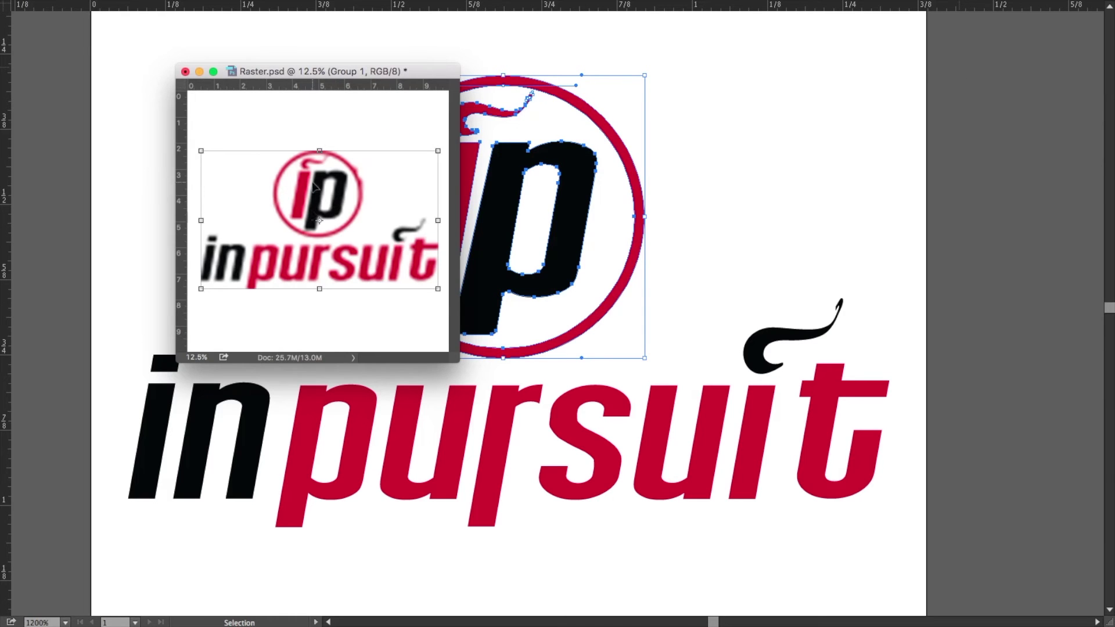